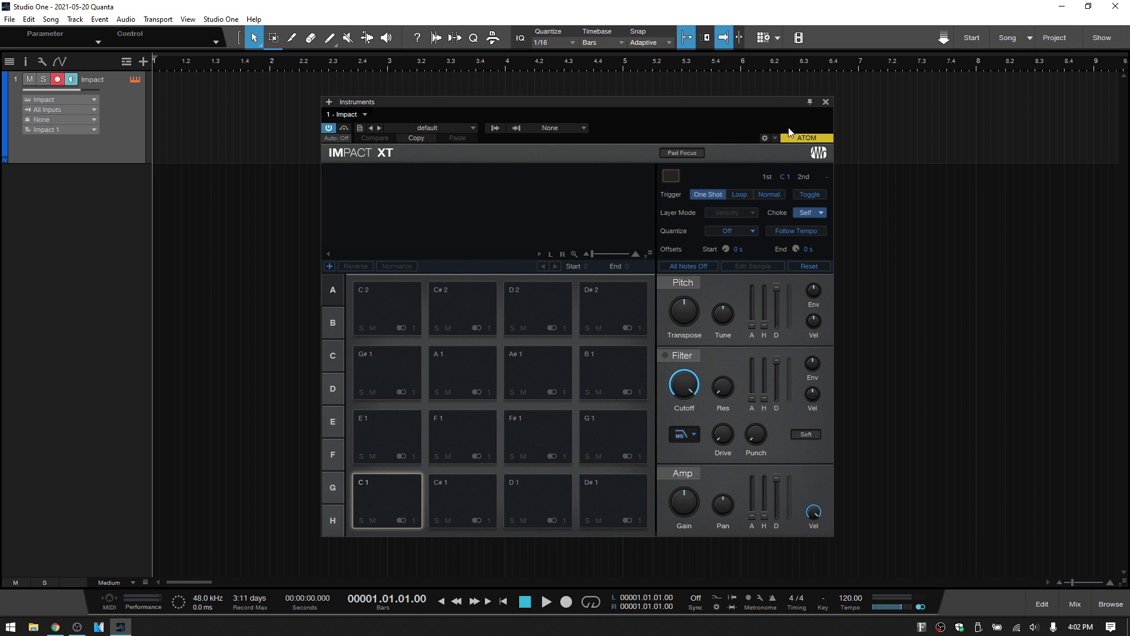
Close the Impact XT editor with F11, leaving only the arrange view with the Impact track.
{"action": "key", "text": "F11"}
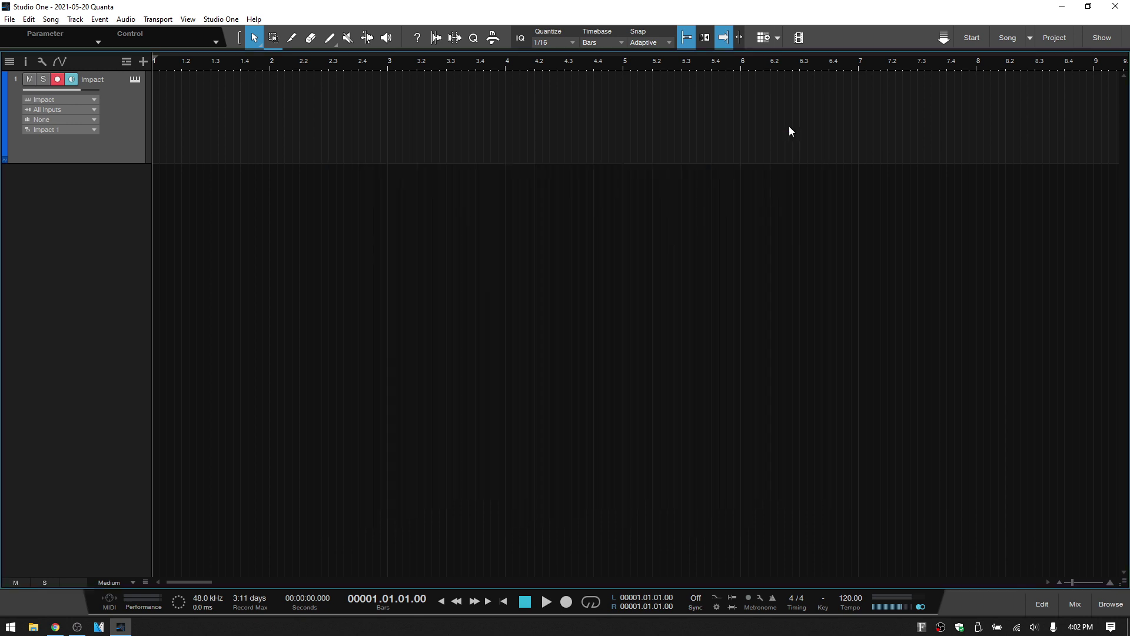
Toggle the mix console open and shut with F3, then bring back the Impact XT editor with F11.
{"action": "key", "text": "F3"}
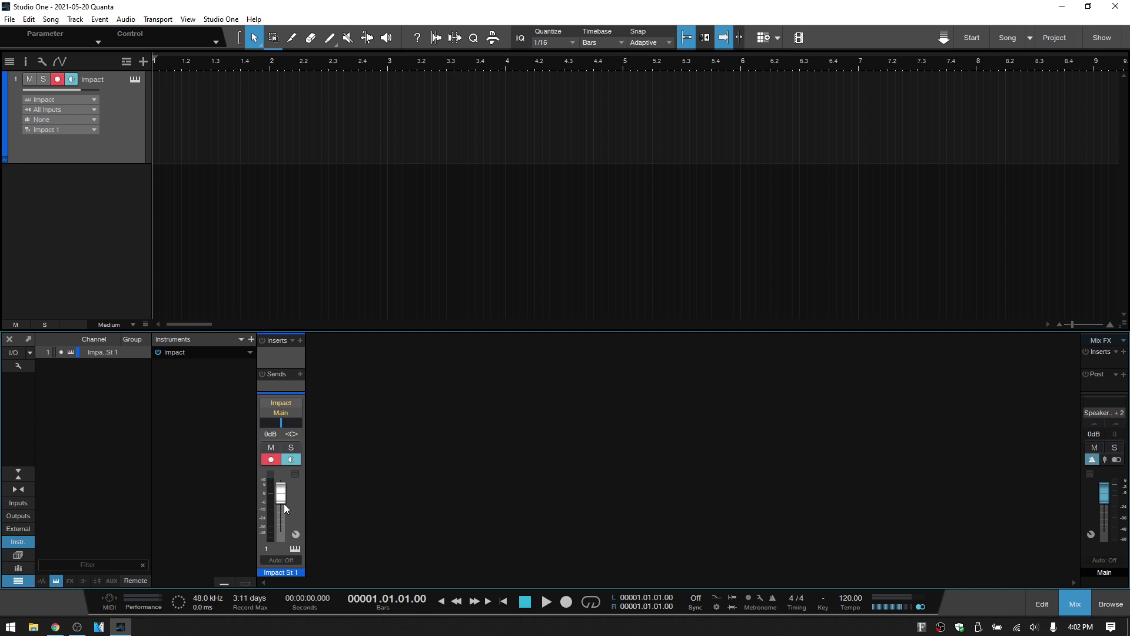
{"action": "key", "text": "F3"}
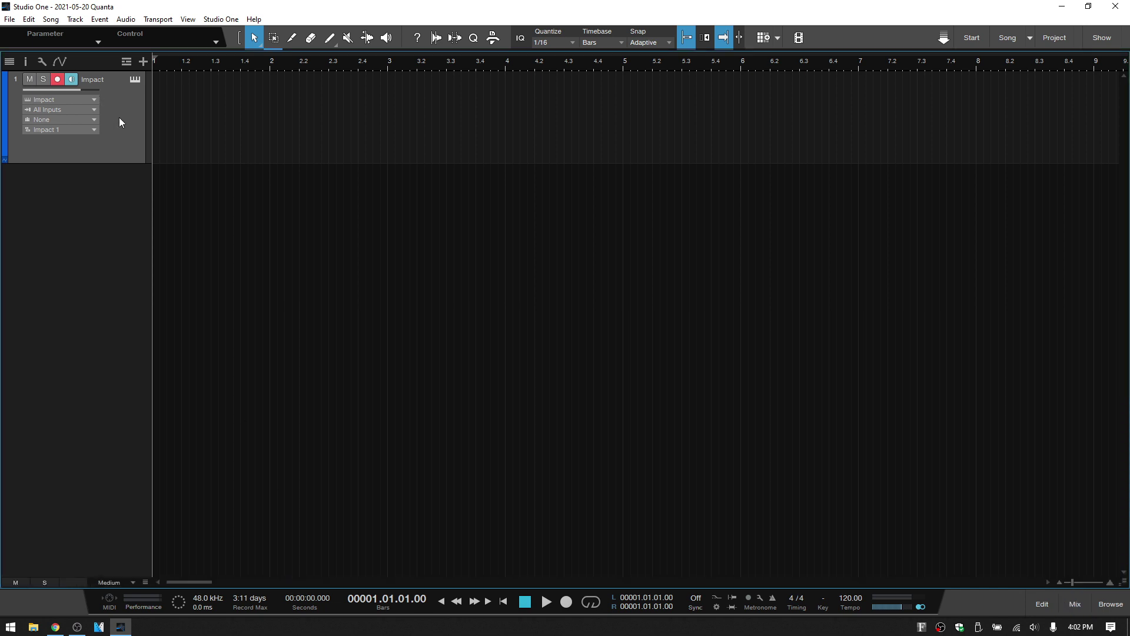
{"action": "key", "text": "F11"}
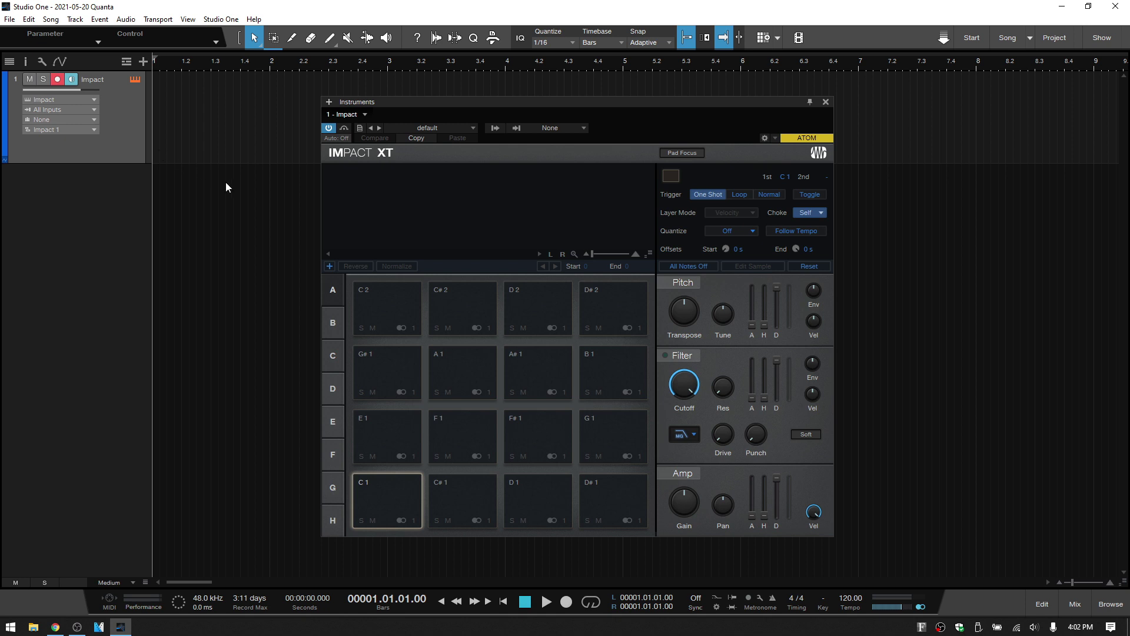
Load the Artful Garage preset into Impact XT, filling all 16 pads with drum samples.
{"action": "left_click", "coordinate": [474, 129]}
{"action": "left_click", "coordinate": [633, 123]}
{"action": "left_click", "coordinate": [471, 127]}
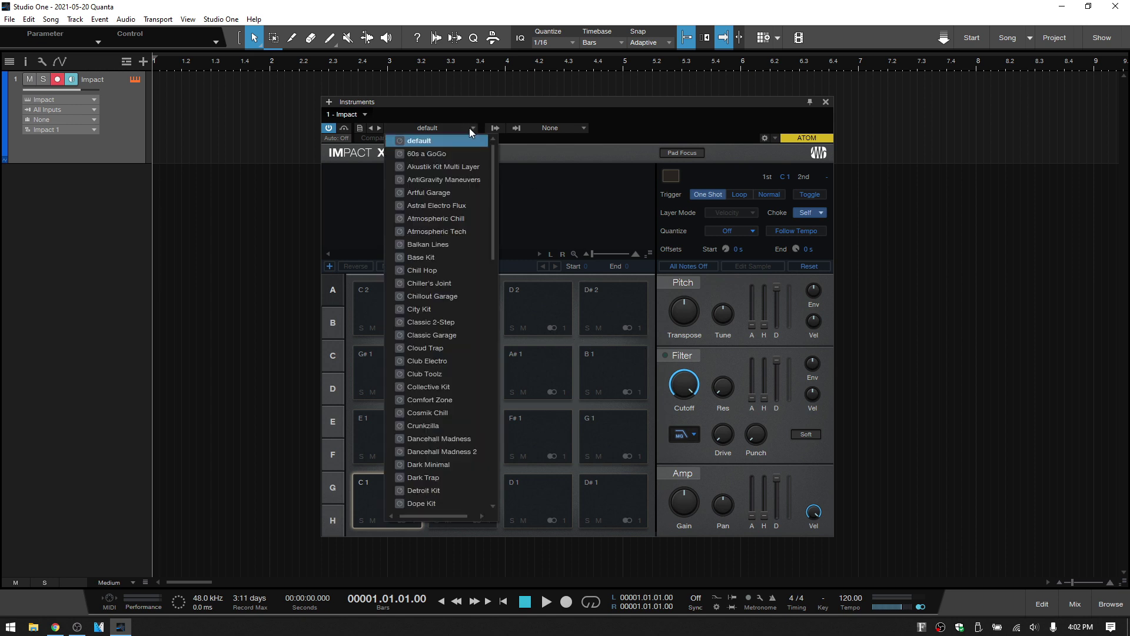
{"action": "left_click", "coordinate": [442, 192]}
{"action": "left_click", "coordinate": [625, 120]}
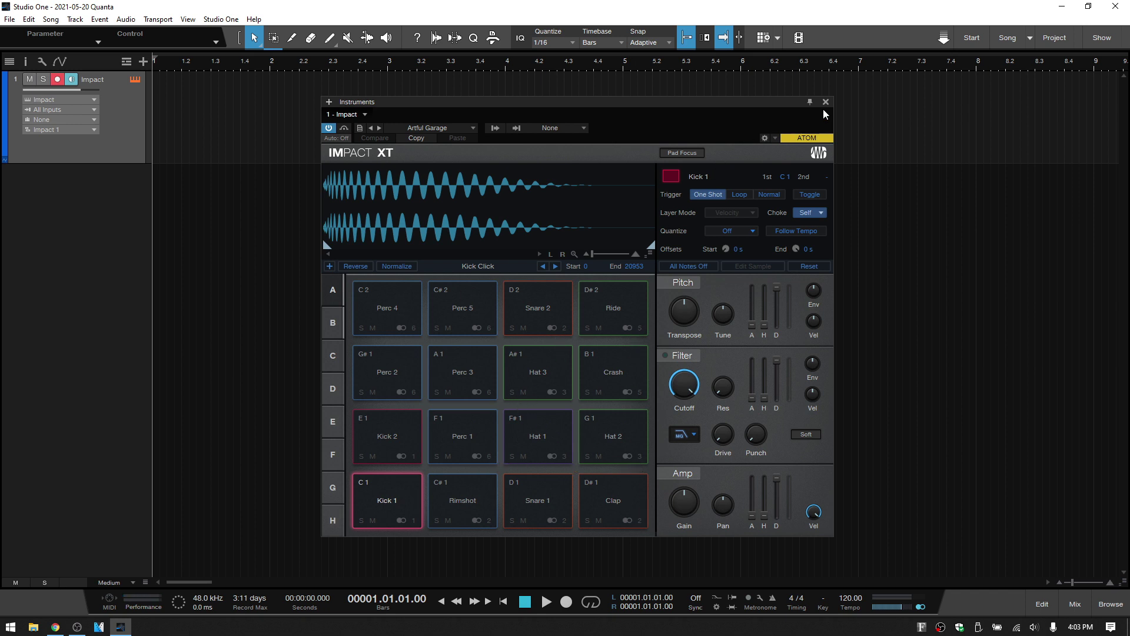
Place Impact XT beside the console showing Impact St 1–St 8, and audition Kick 1 and Kick 2.
{"action": "left_click_drag", "start_coordinate": [669, 100], "coordinate": [946, 88]}
{"action": "key", "text": "F3"}
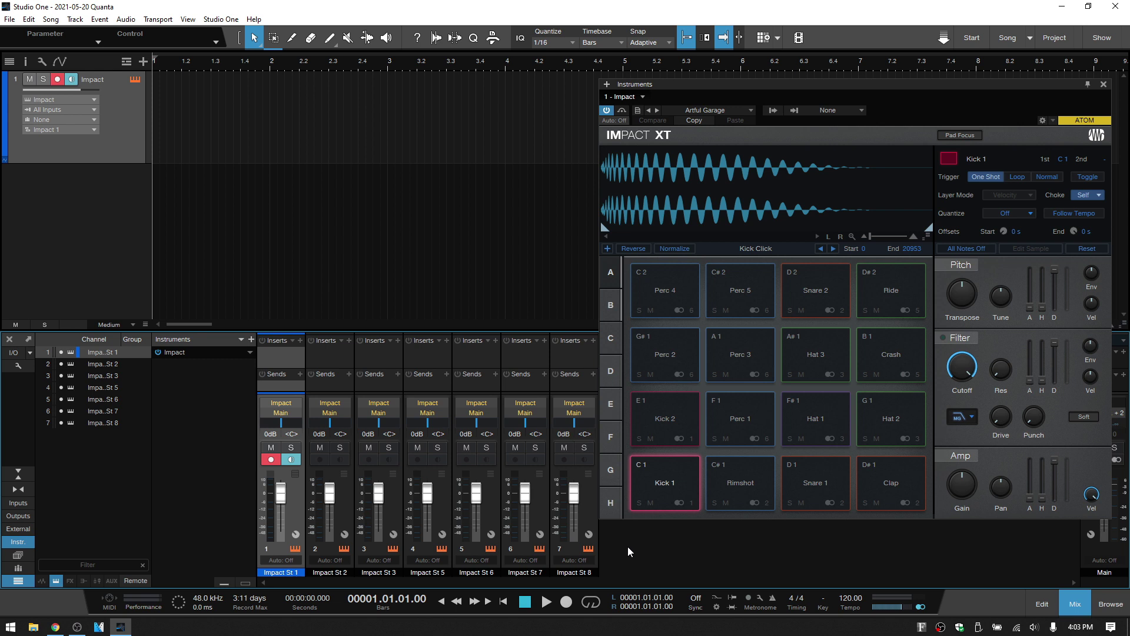
{"action": "left_click", "coordinate": [669, 488]}
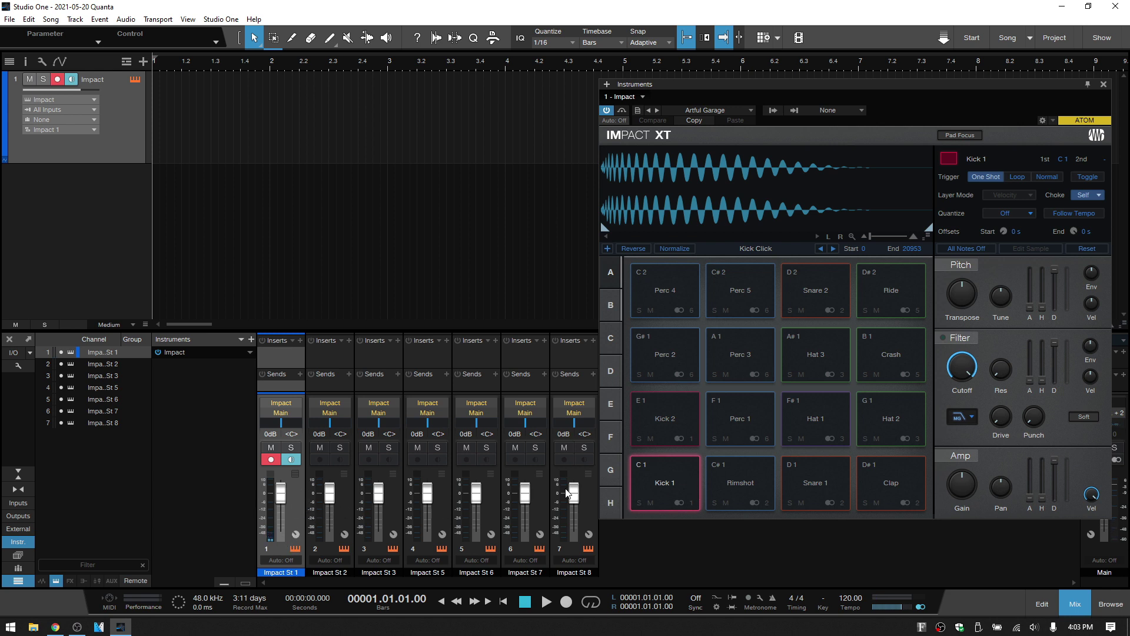
{"action": "left_click", "coordinate": [662, 419]}
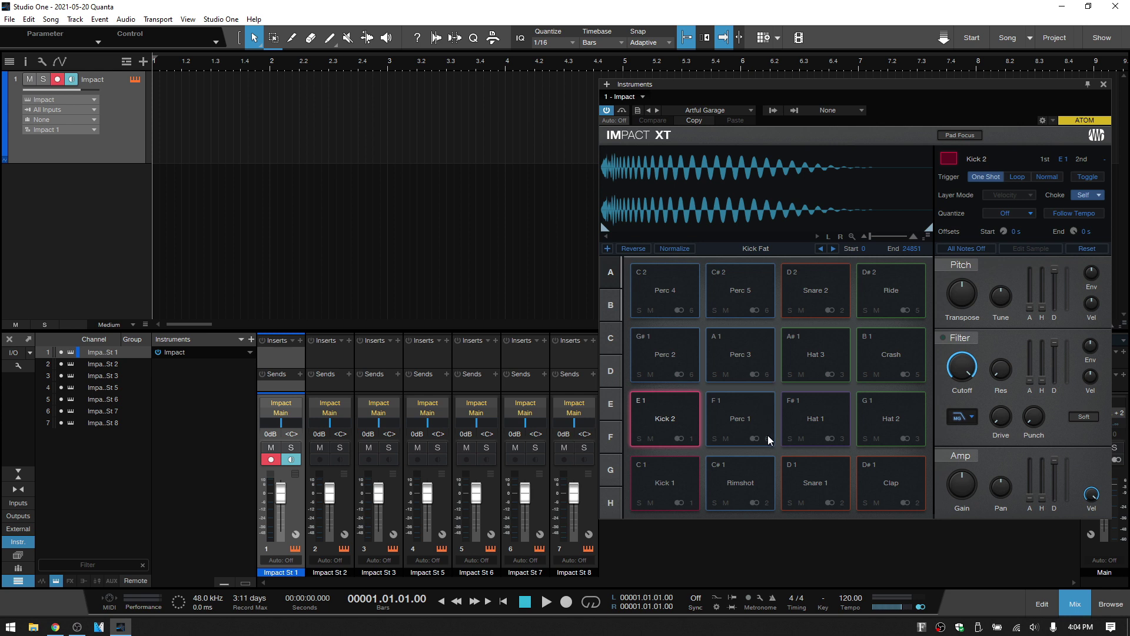
Route the Kick 1 pad to Mono 1 and replay it to confirm it reaches Impact M 1.
{"action": "left_click", "coordinate": [691, 503]}
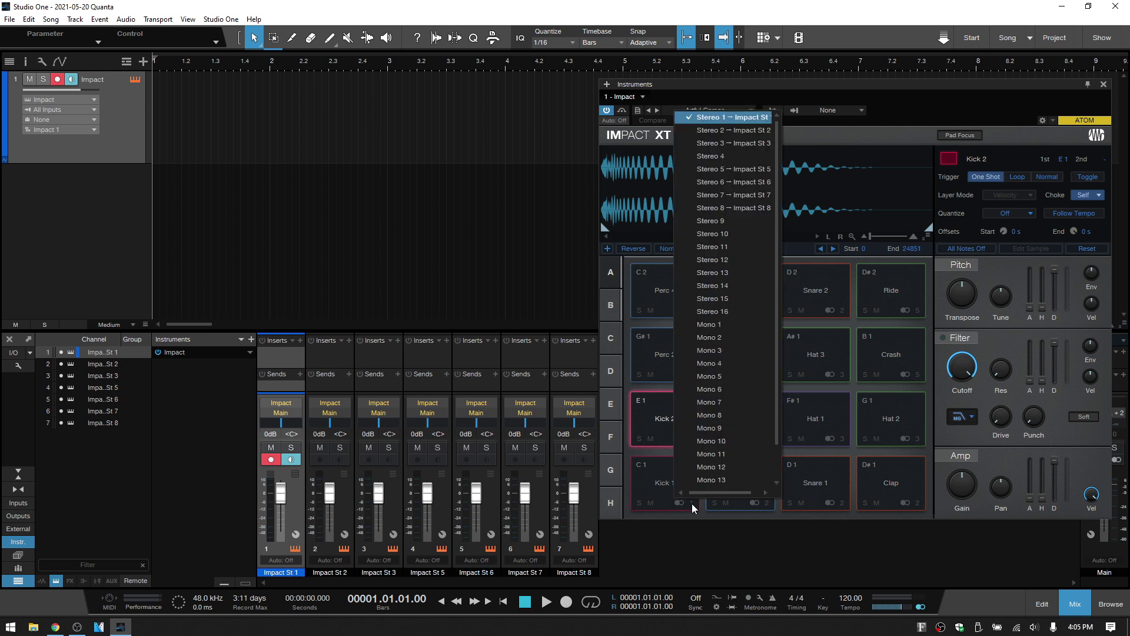
{"action": "left_click", "coordinate": [725, 326]}
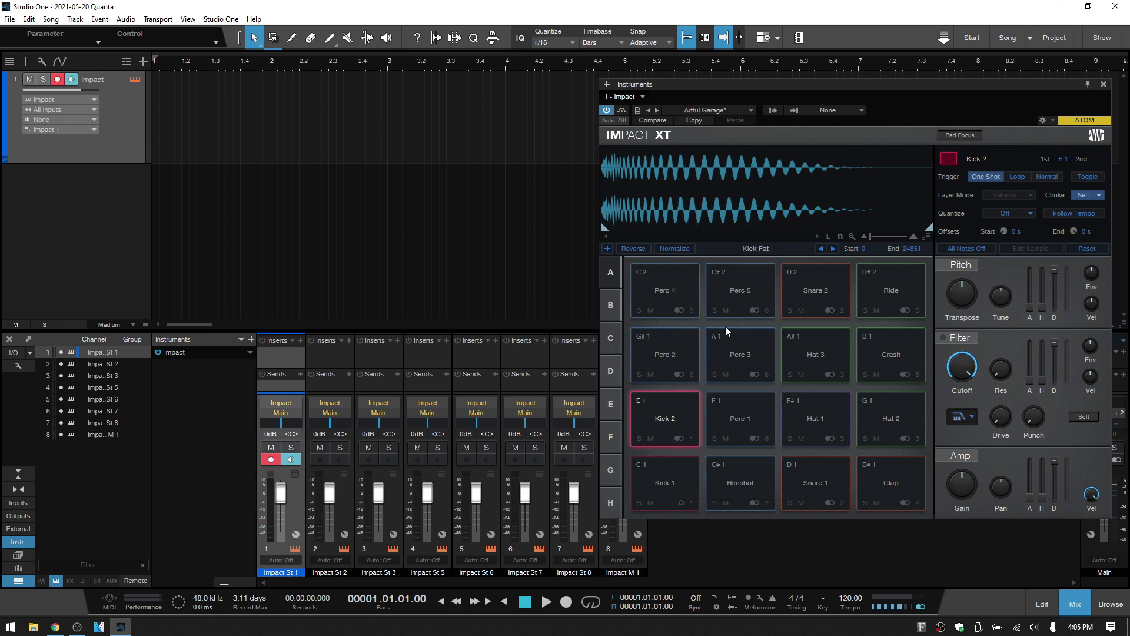
{"action": "left_click_drag", "start_coordinate": [838, 84], "coordinate": [901, 76]}
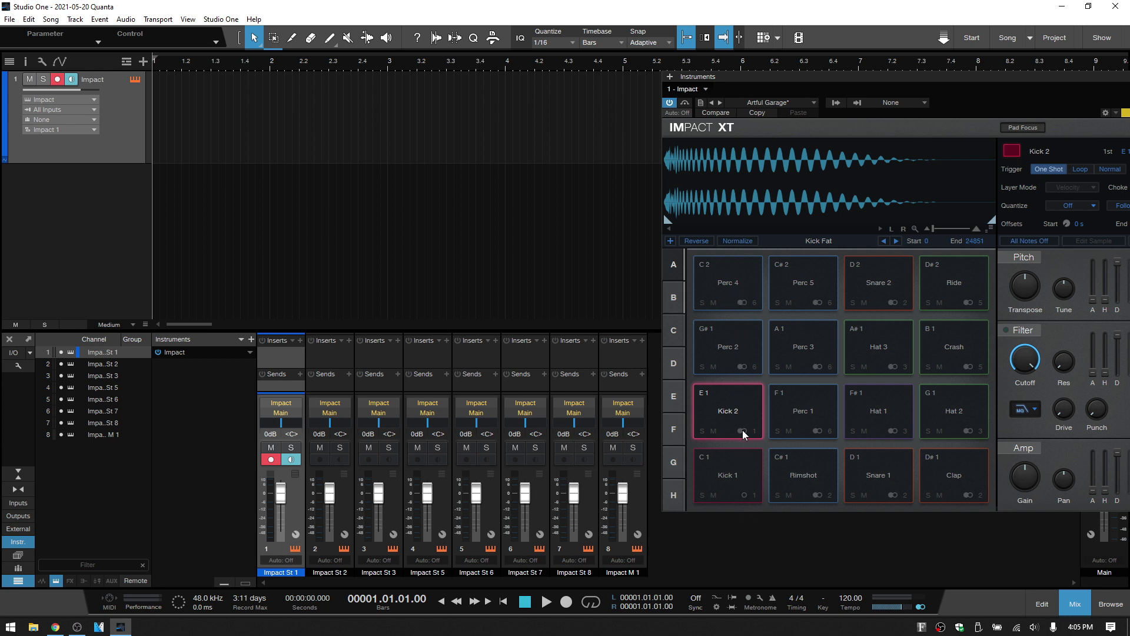
{"action": "left_click", "coordinate": [739, 485]}
{"action": "left_click", "coordinate": [739, 485]}
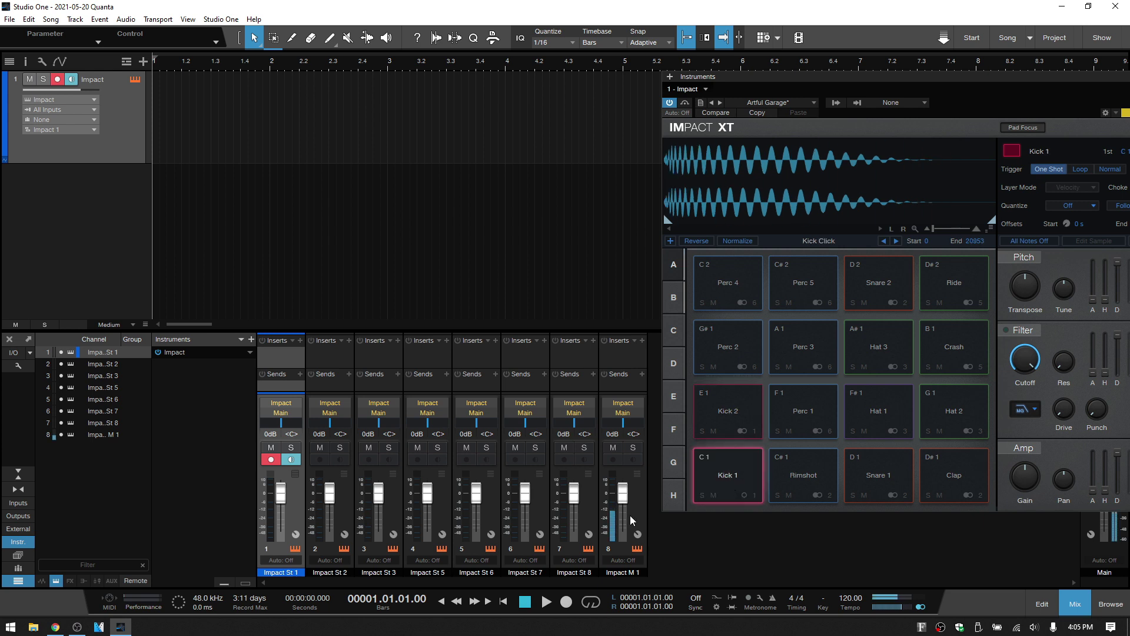
{"action": "left_click", "coordinate": [733, 478]}
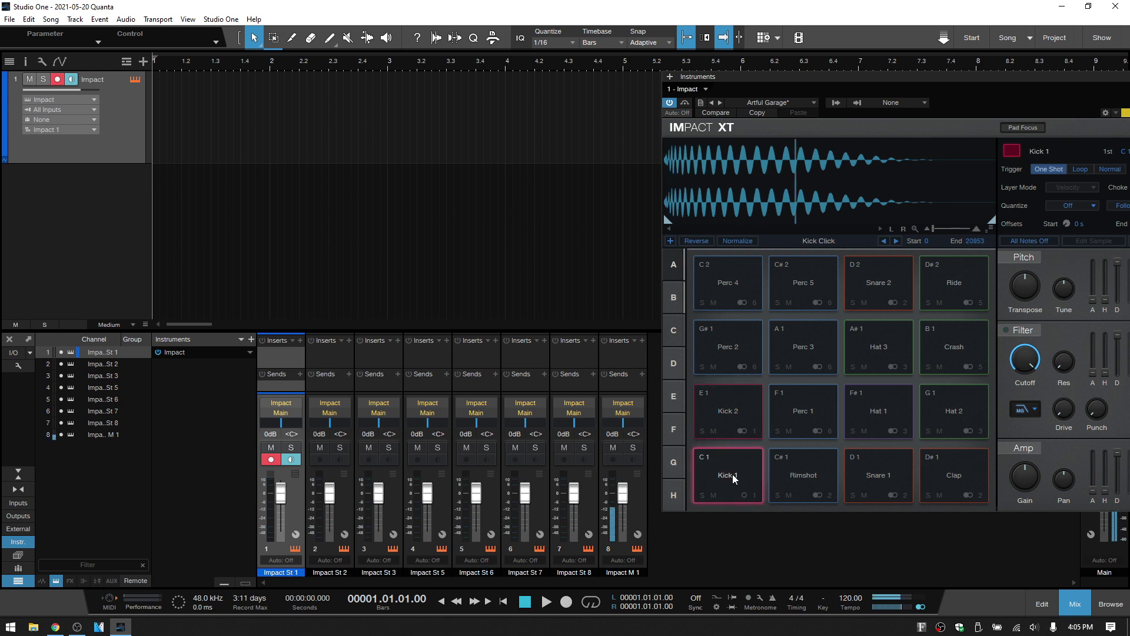
Enable Impact XT outputs Impact M 2, M 3, M 4 and M 5.
{"action": "left_click", "coordinate": [837, 104]}
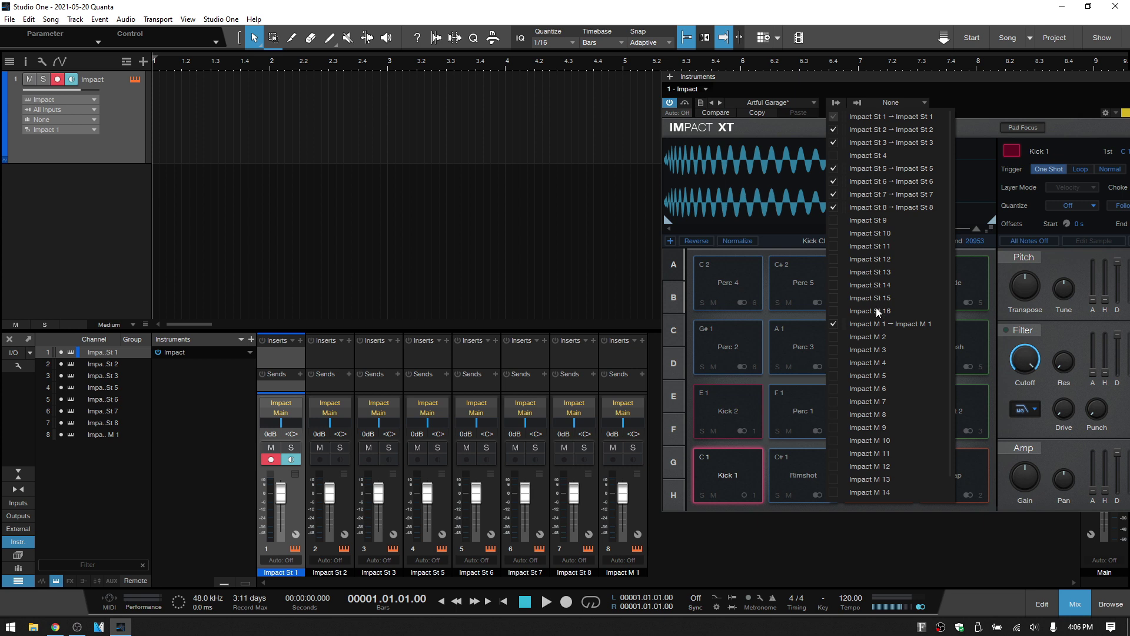
{"action": "scroll", "coordinate": [879, 465], "scroll_direction": "down", "scroll_amount": 2}
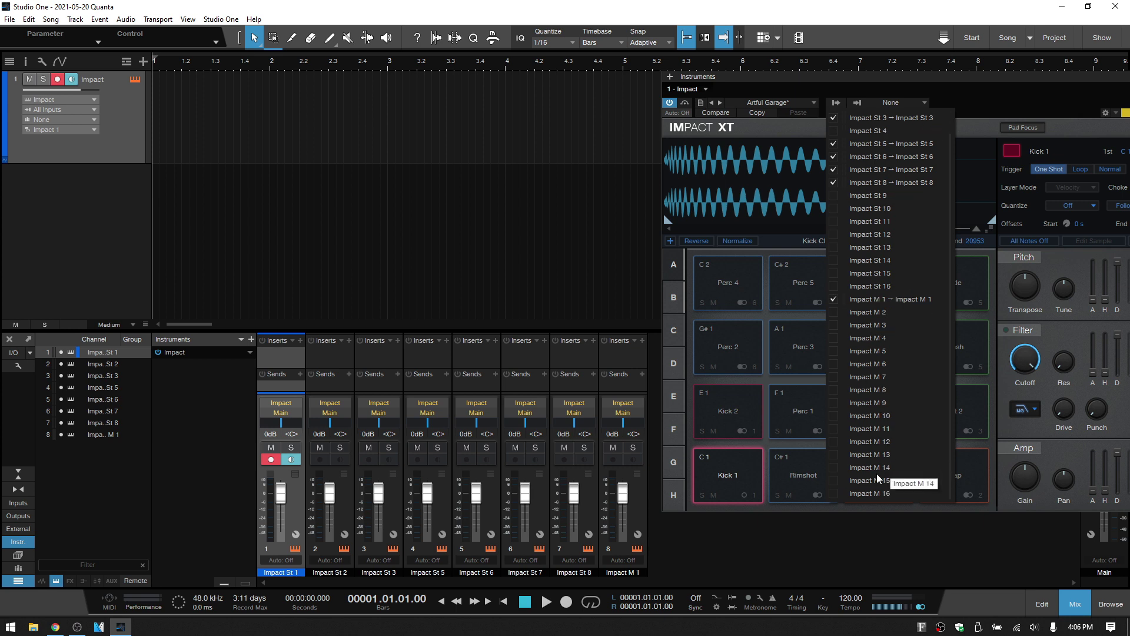
{"action": "scroll", "coordinate": [880, 394], "scroll_direction": "up", "scroll_amount": 2}
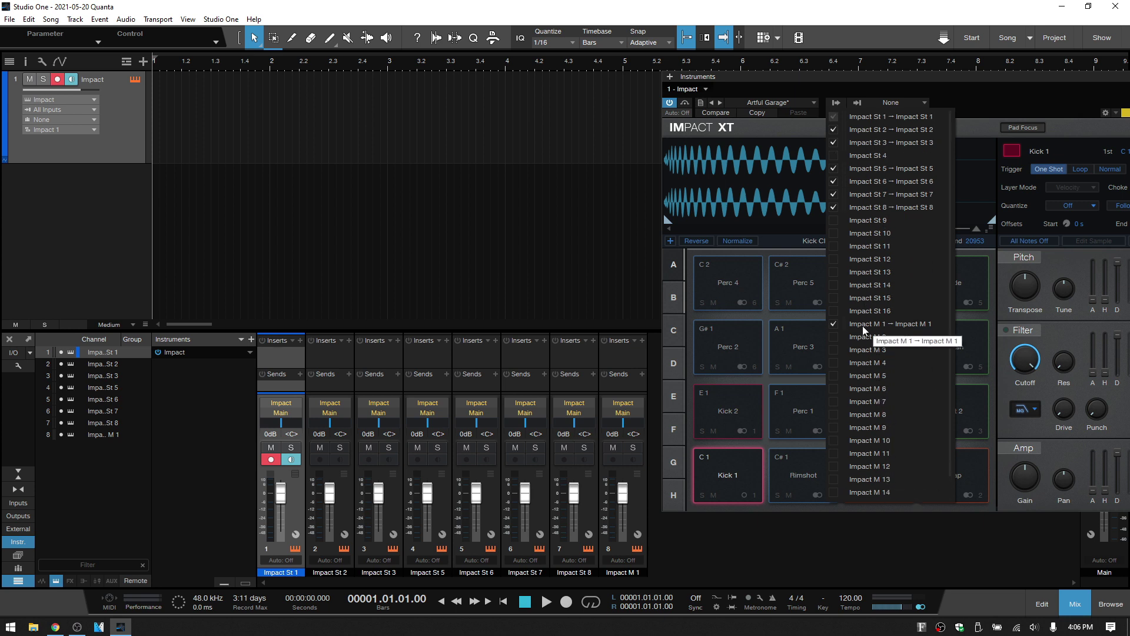
{"action": "left_click", "coordinate": [833, 338]}
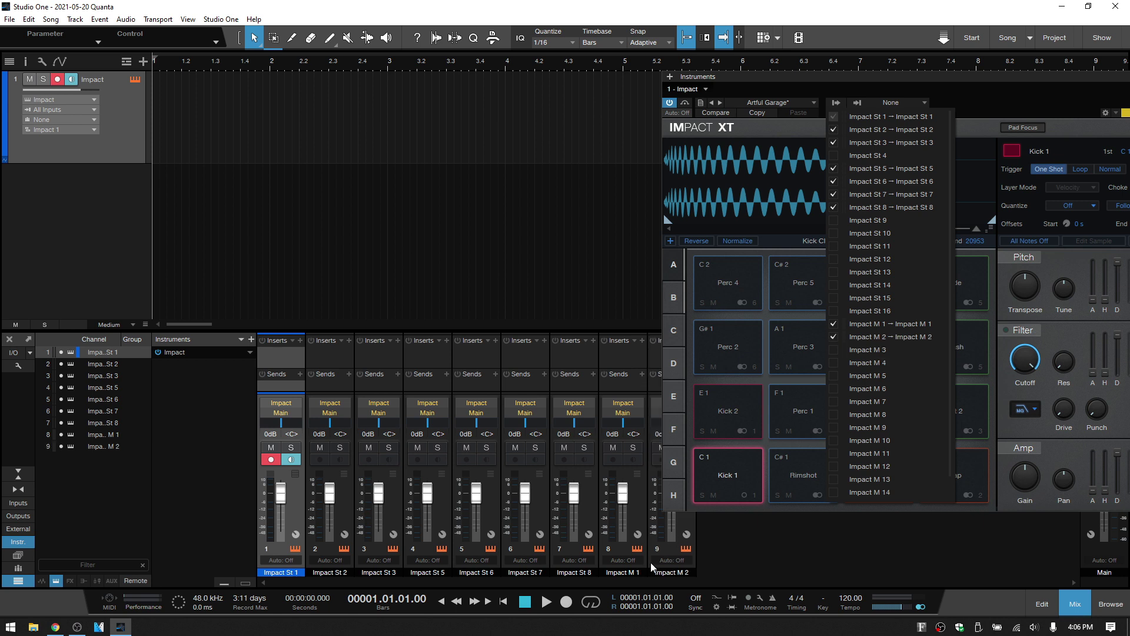
{"action": "left_click", "coordinate": [833, 350]}
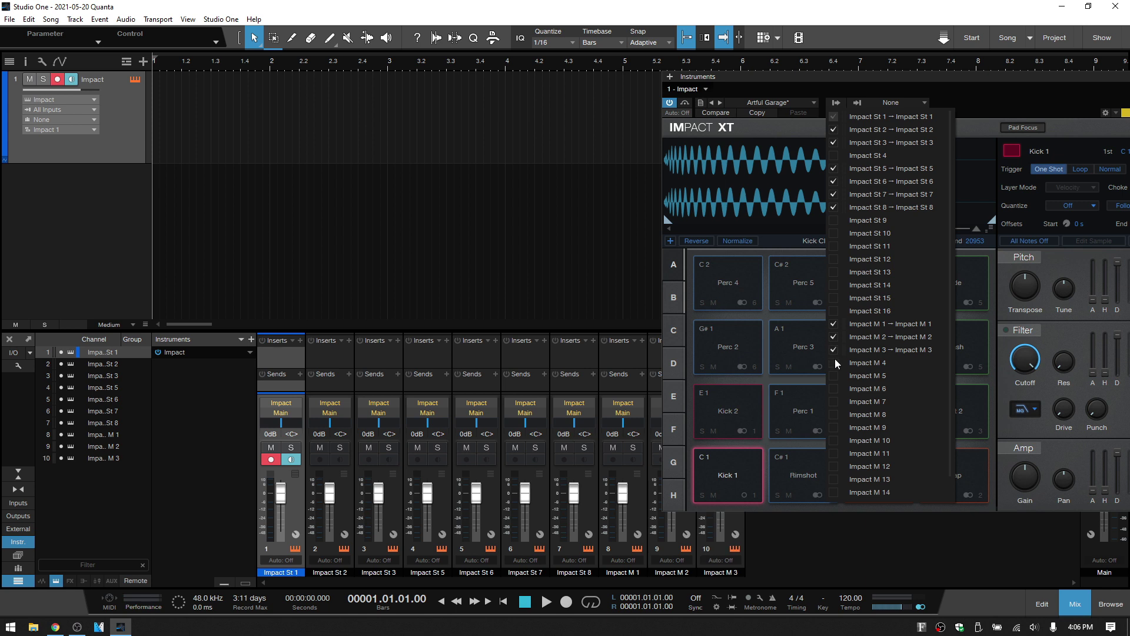
{"action": "left_click", "coordinate": [834, 364]}
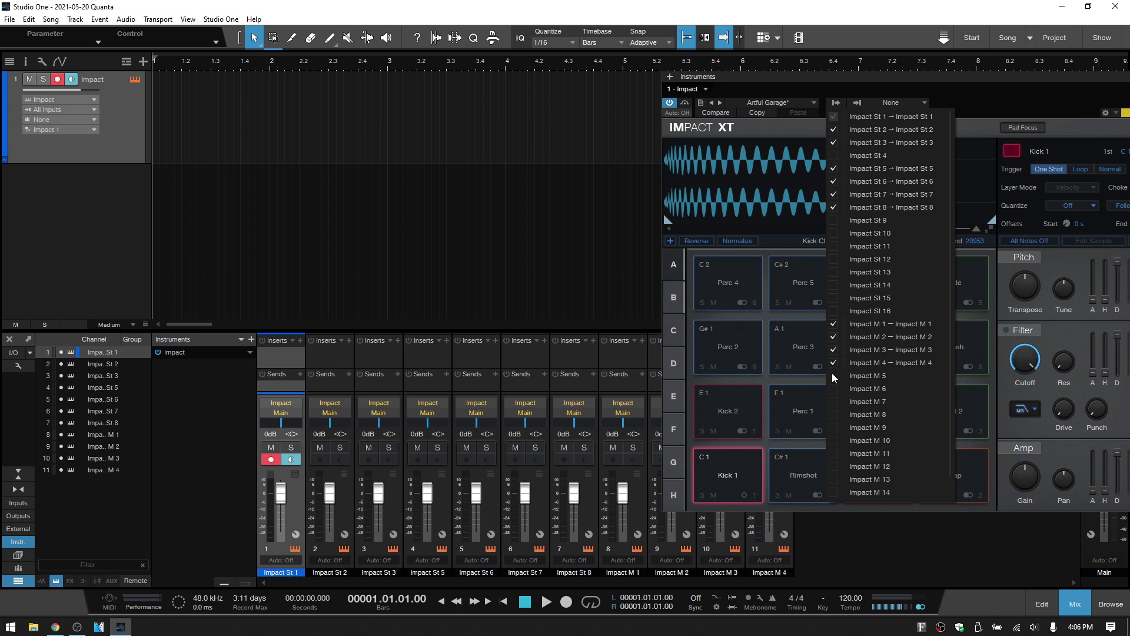
{"action": "left_click", "coordinate": [834, 376]}
{"action": "left_click", "coordinate": [987, 102]}
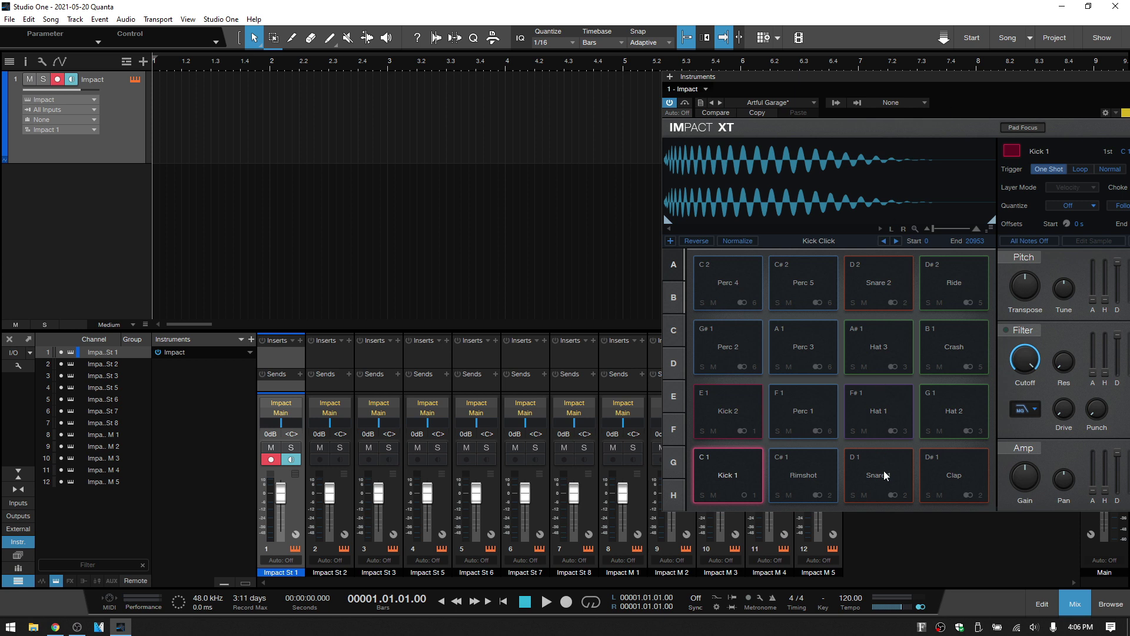
Send Kick 2 to Mono 6 and Rimshot to Mono 3, then play Rimshot to check it.
{"action": "left_click", "coordinate": [743, 433]}
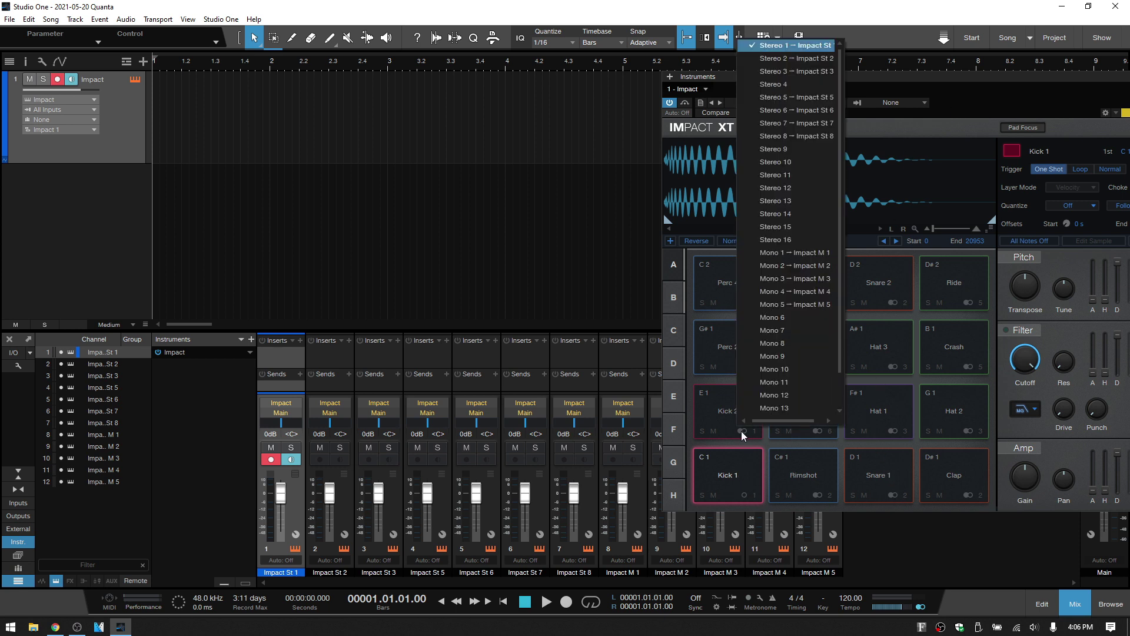
{"action": "left_click", "coordinate": [790, 327]}
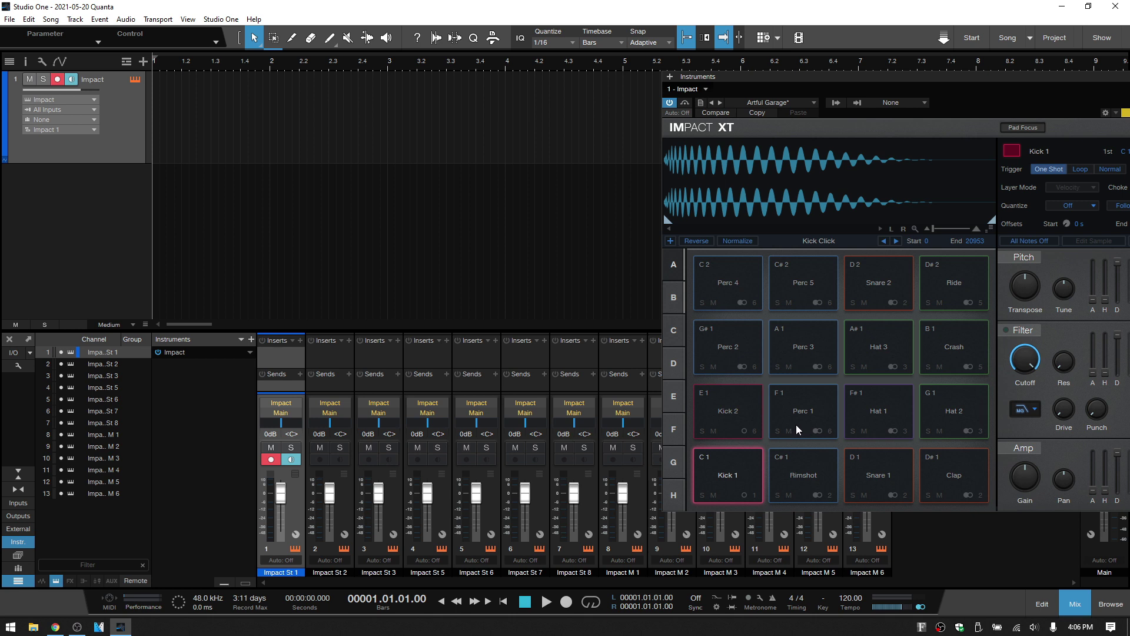
{"action": "left_click", "coordinate": [803, 499]}
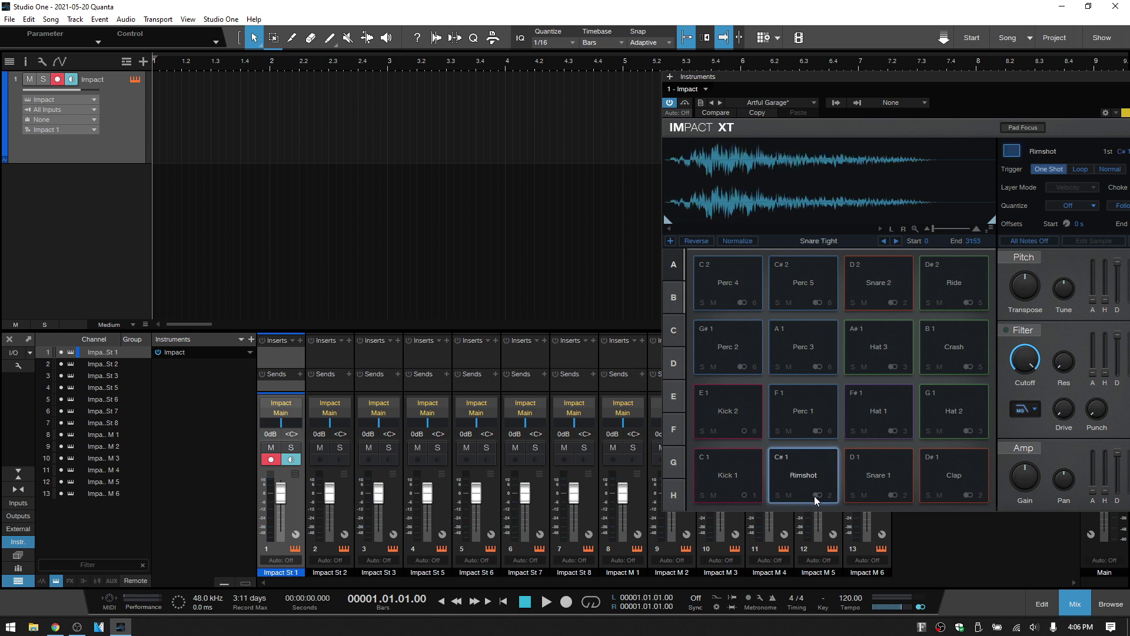
{"action": "left_click", "coordinate": [817, 495]}
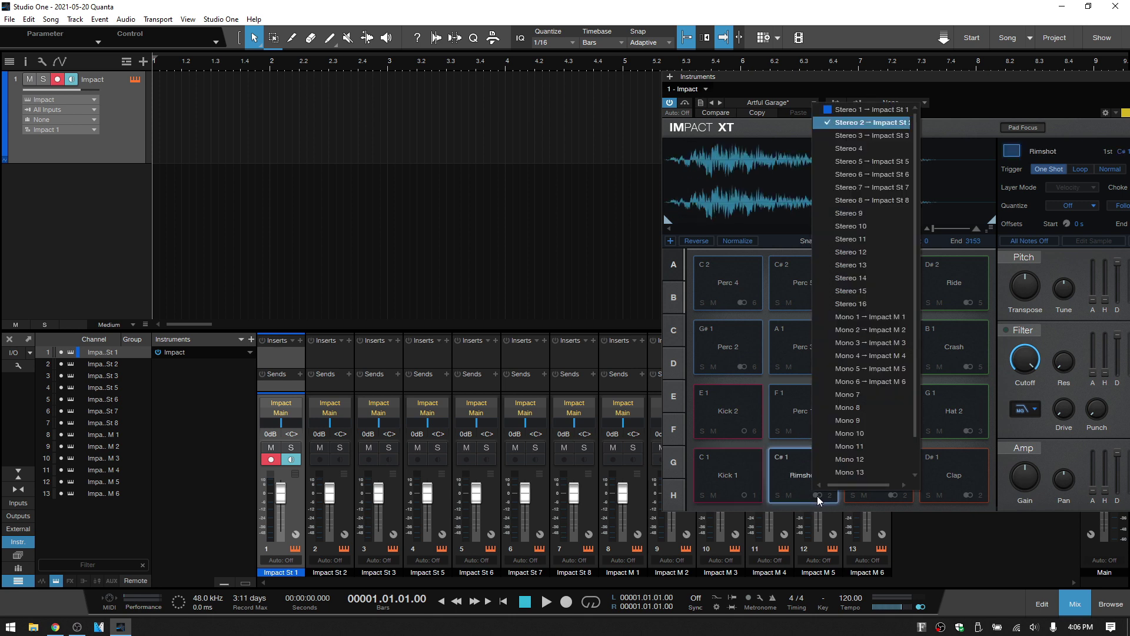
{"action": "left_click", "coordinate": [869, 347]}
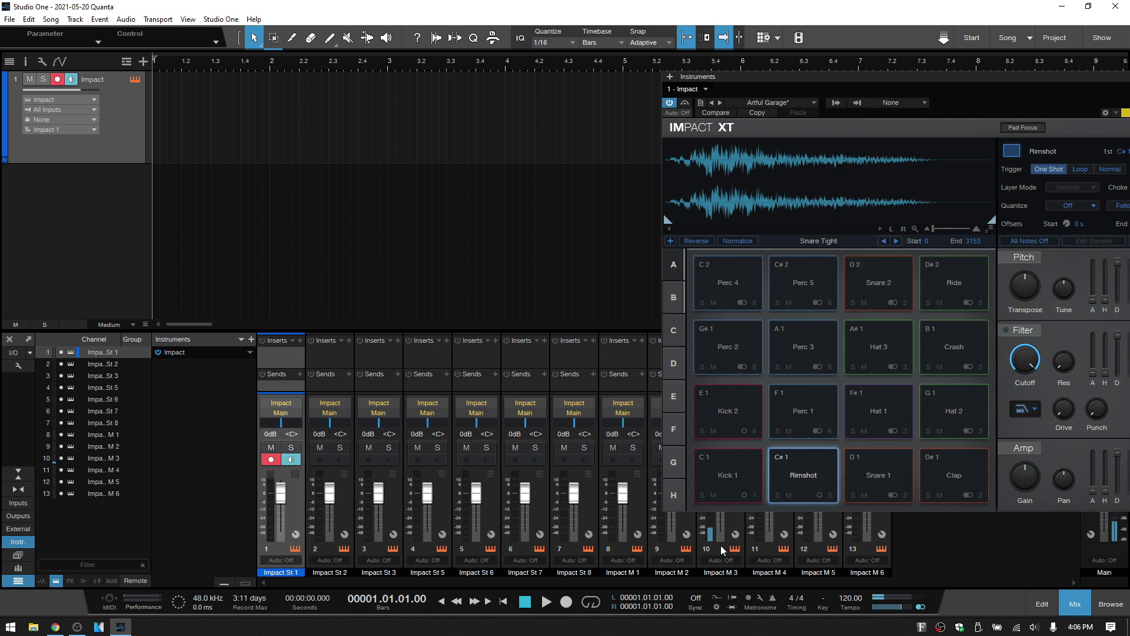
{"action": "left_click", "coordinate": [793, 471]}
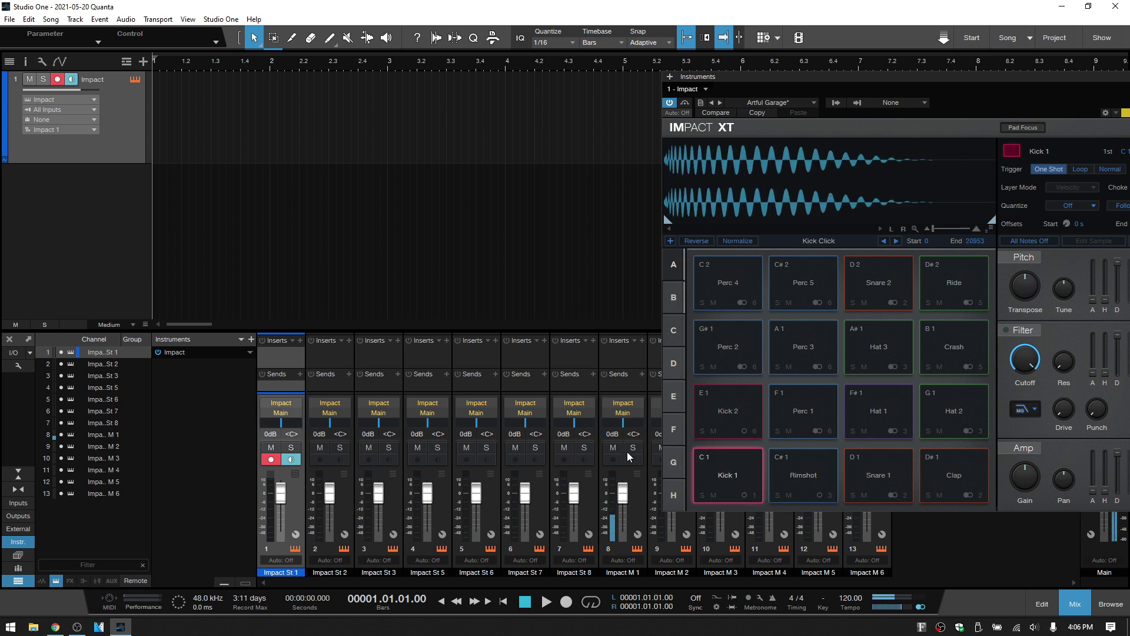
{"action": "left_click", "coordinate": [836, 104]}
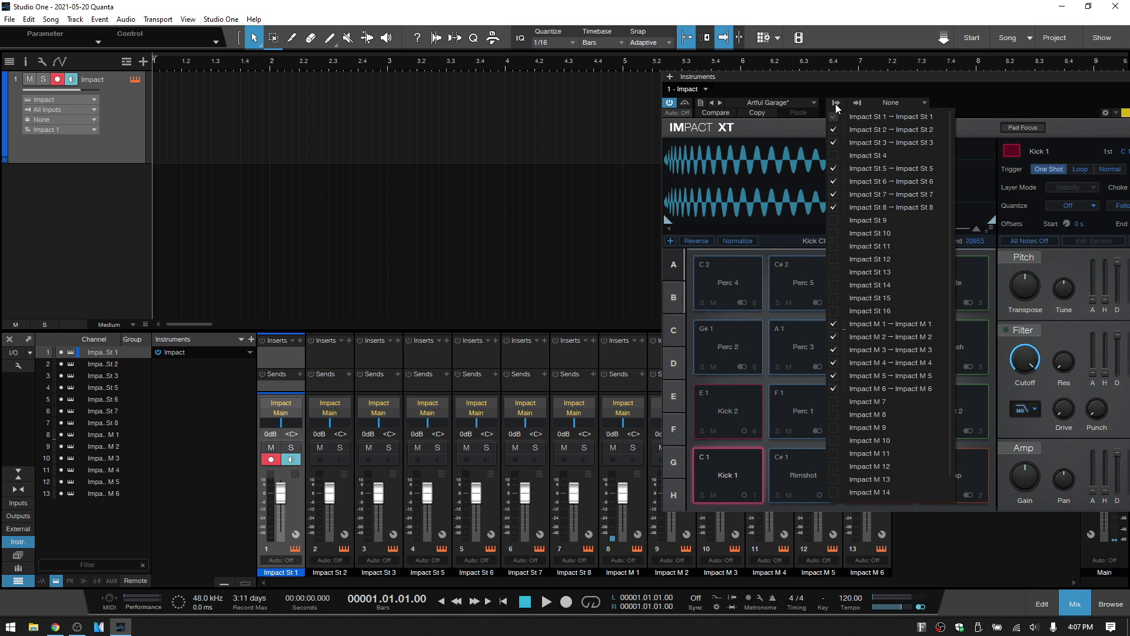
{"action": "left_click", "coordinate": [835, 325]}
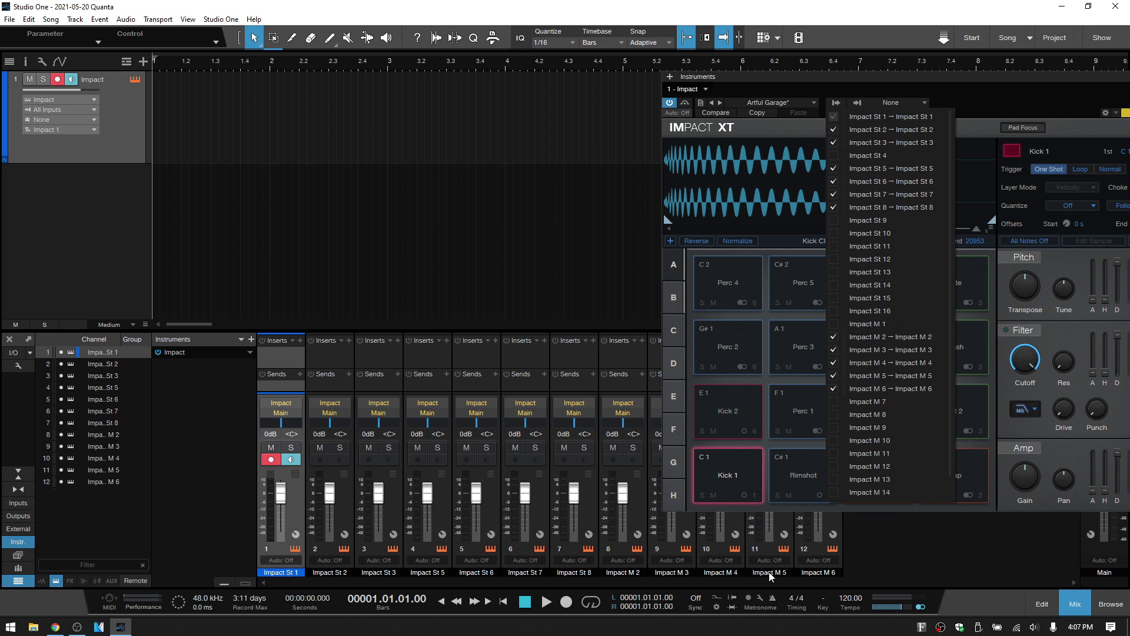
{"action": "left_click", "coordinate": [726, 477]}
{"action": "left_click", "coordinate": [727, 477]}
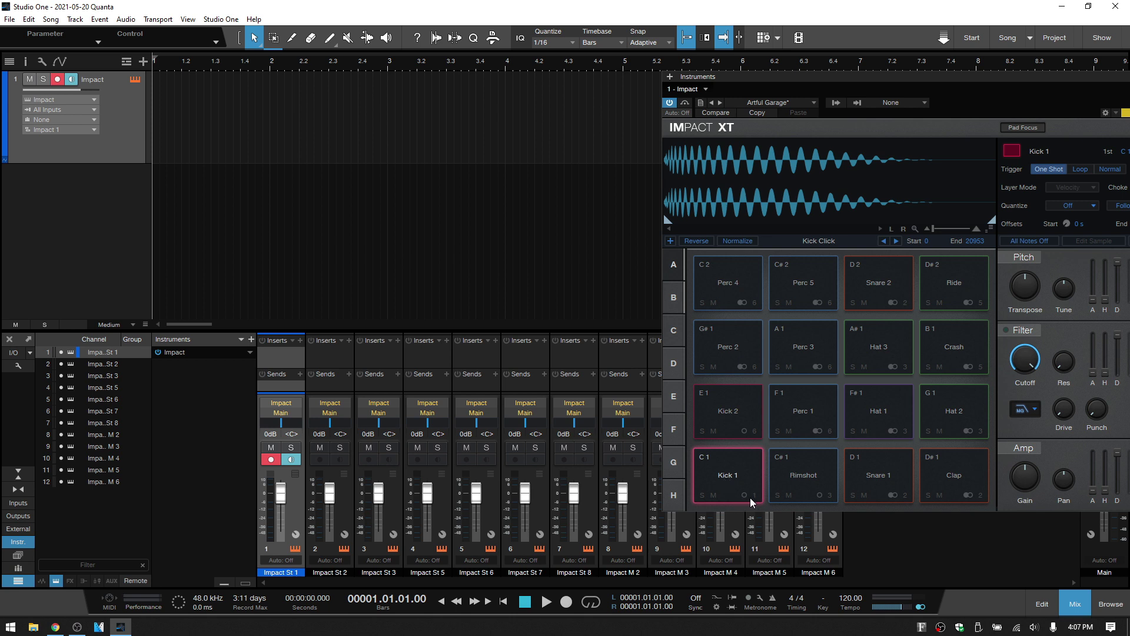
{"action": "left_click", "coordinate": [732, 478]}
{"action": "left_click", "coordinate": [728, 478]}
{"action": "left_click", "coordinate": [836, 103]}
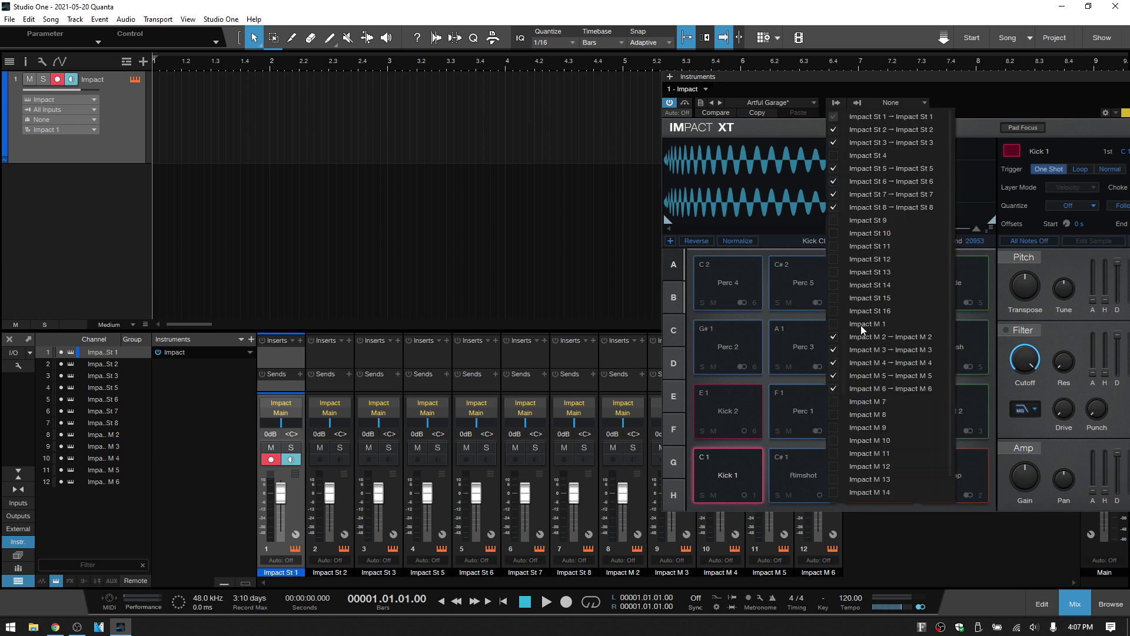
{"action": "left_click", "coordinate": [835, 324]}
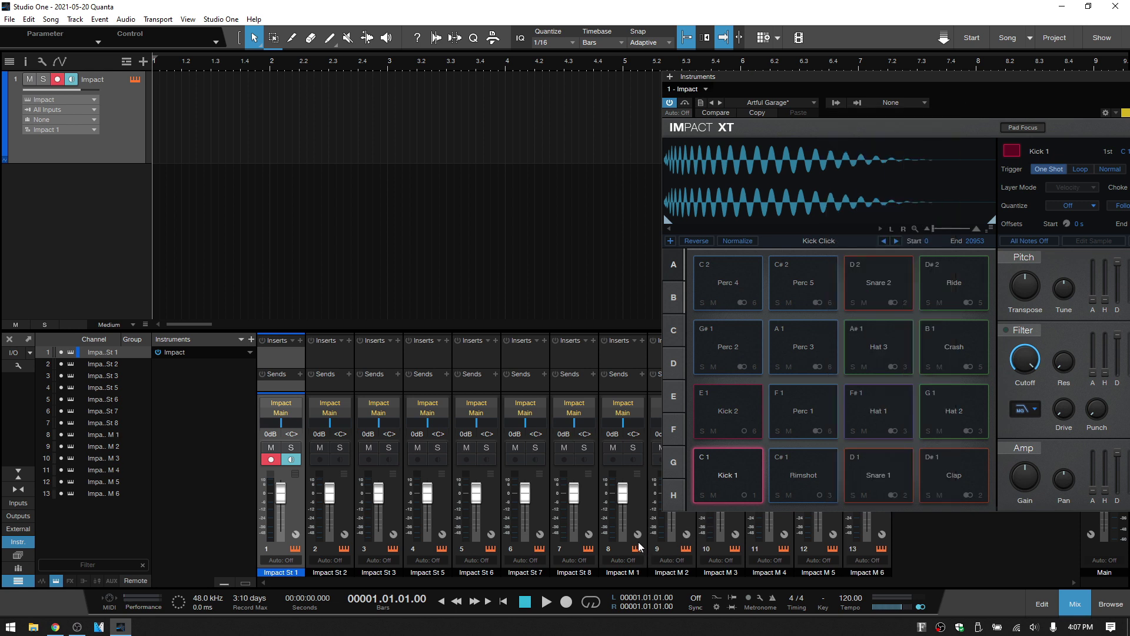
{"action": "left_click", "coordinate": [728, 478]}
Swap Impact XT's kit to City Kit, bringing in Kick Decoy, Snare Hard and Clap Stnd.
{"action": "left_click", "coordinate": [795, 103]}
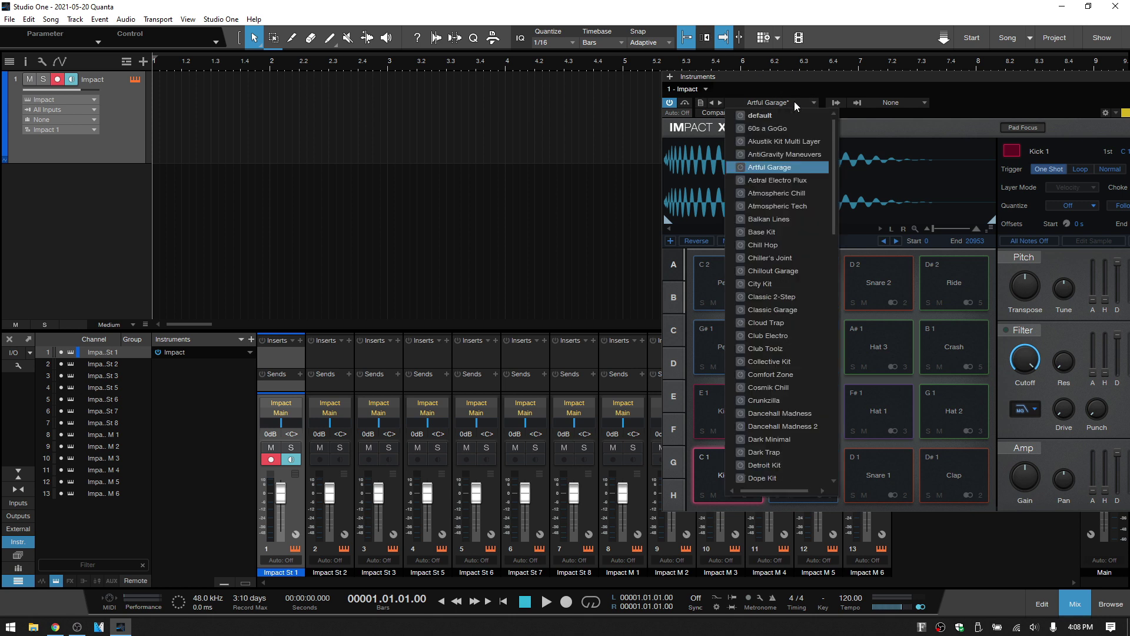
{"action": "left_click", "coordinate": [782, 284]}
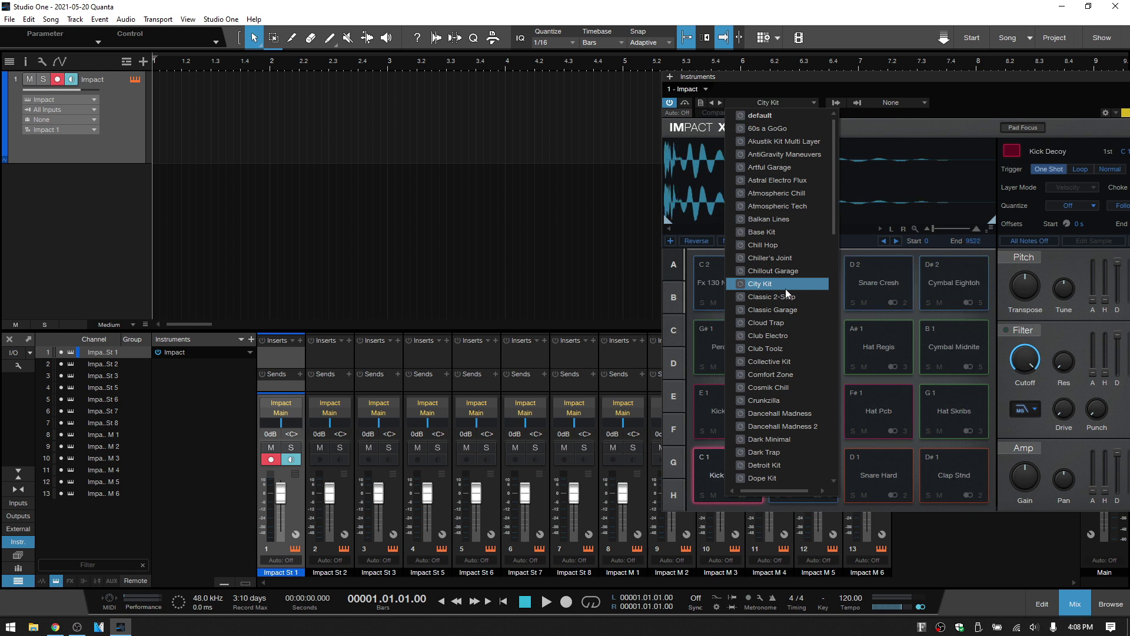
{"action": "left_click", "coordinate": [980, 94]}
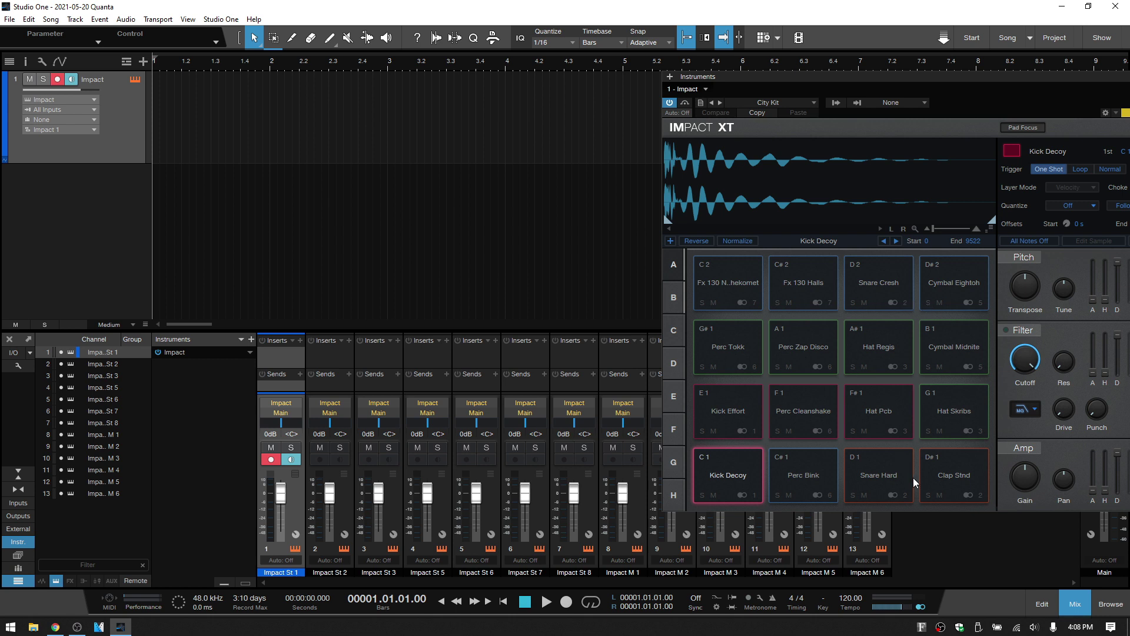
Disable outputs Impact M 1 through M 6, then audition the Perc Bink pad.
{"action": "left_click", "coordinate": [838, 103]}
{"action": "left_click", "coordinate": [834, 325]}
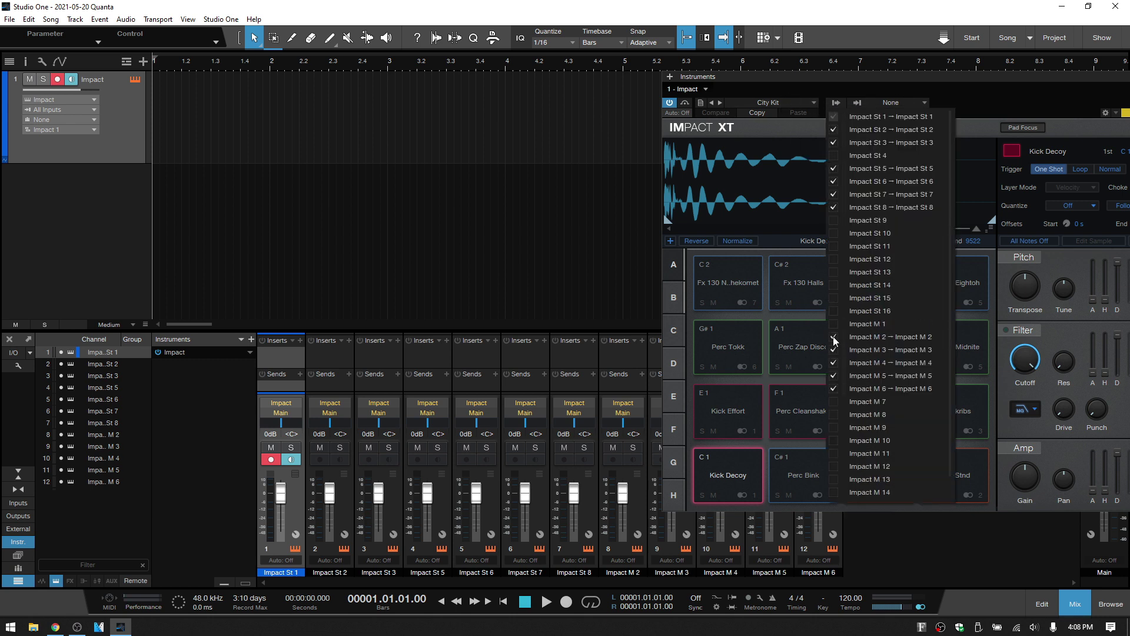
{"action": "left_click", "coordinate": [834, 338]}
{"action": "left_click", "coordinate": [834, 350]}
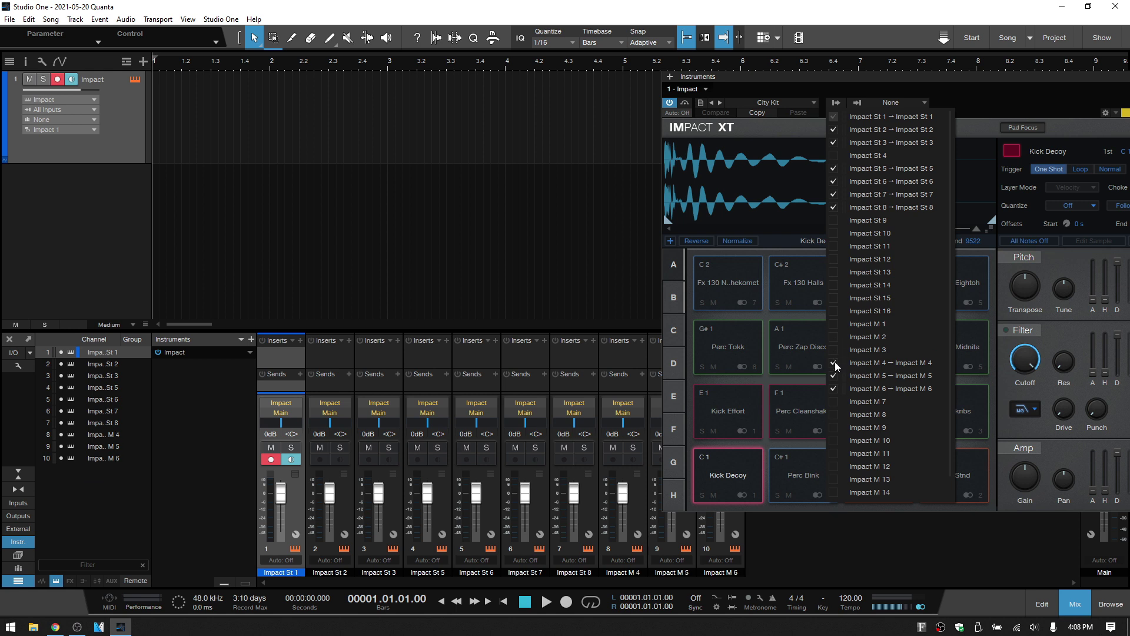
{"action": "left_click", "coordinate": [834, 363]}
{"action": "left_click", "coordinate": [834, 376]}
{"action": "left_click", "coordinate": [834, 389]}
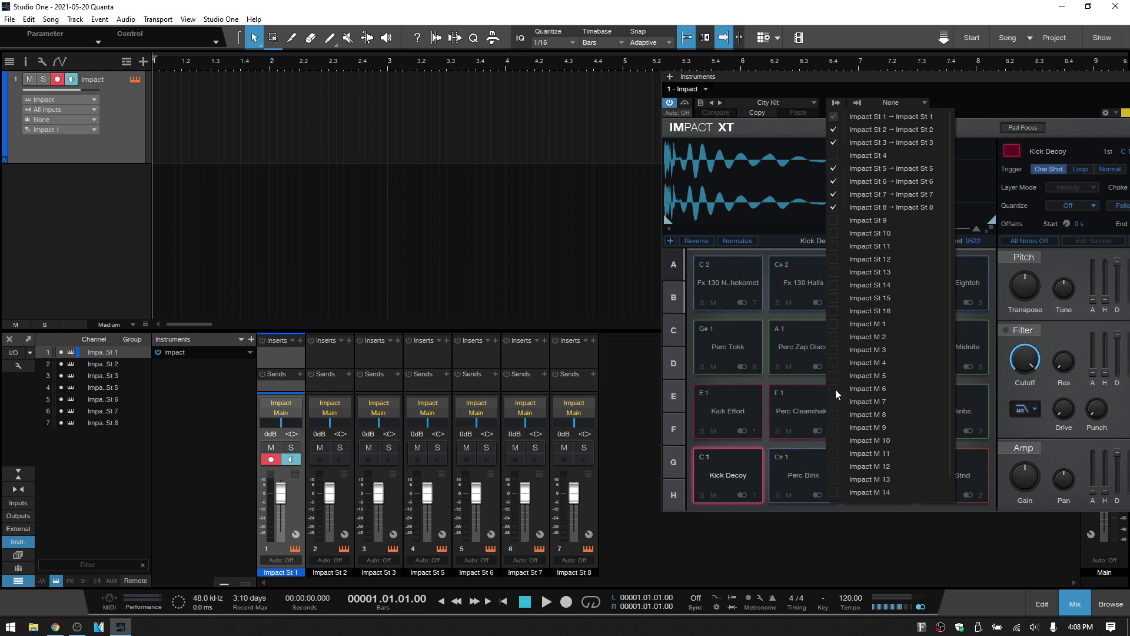
{"action": "left_click", "coordinate": [976, 88]}
{"action": "left_click_drag", "start_coordinate": [942, 75], "coordinate": [884, 72]}
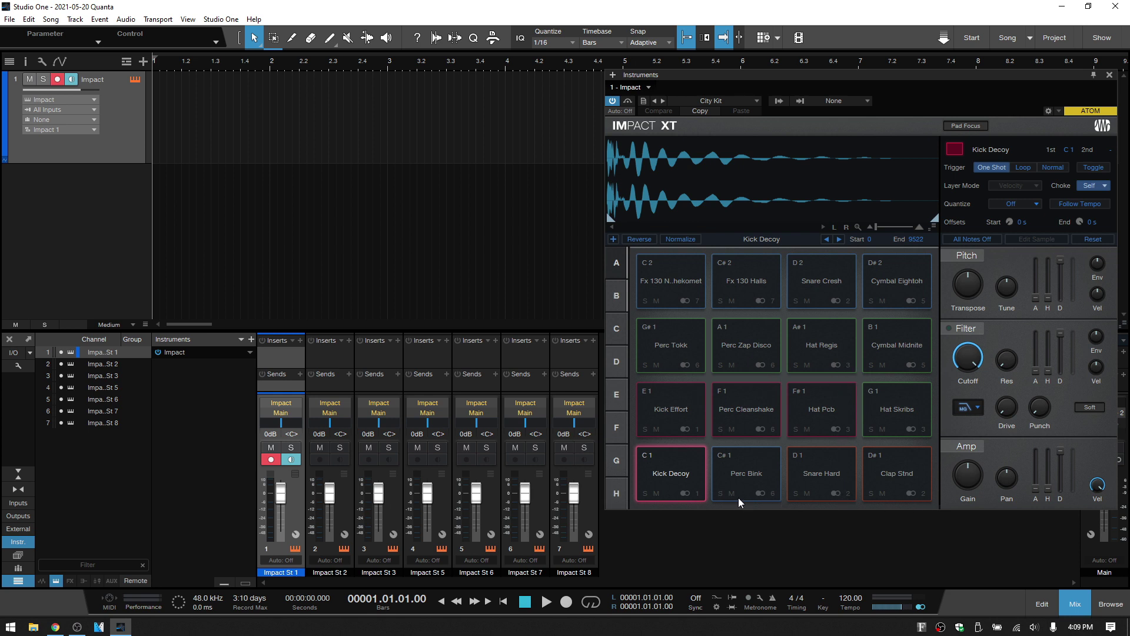
{"action": "left_click", "coordinate": [733, 474]}
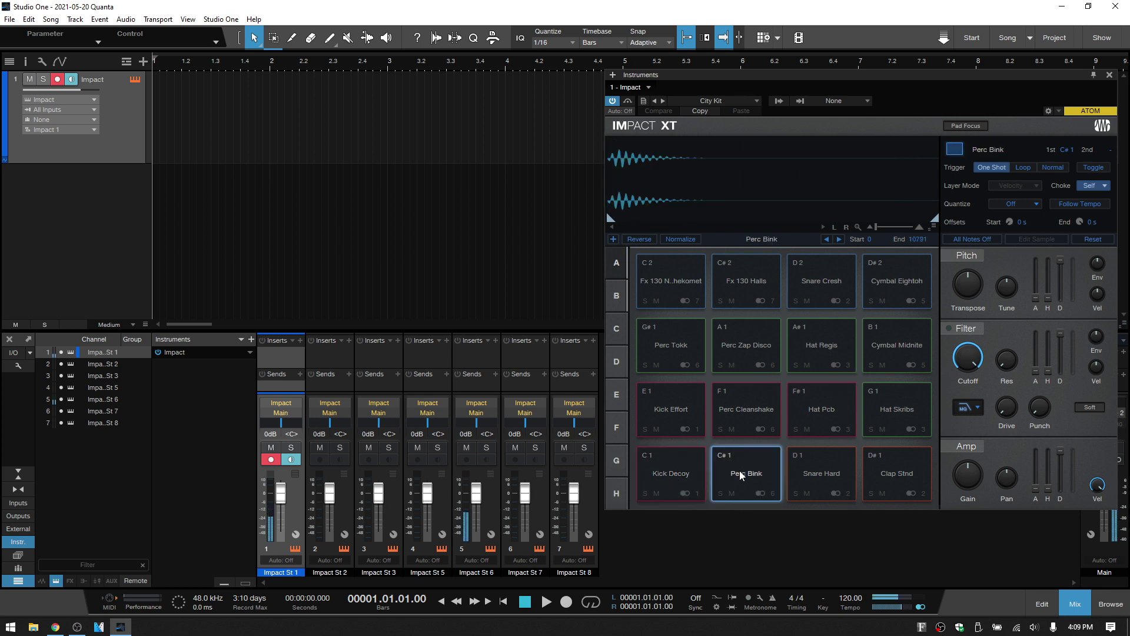
Switch Impact XT to the Club Toolz kit, with pads like Bass Drum 2, Snare Drum and Clap.
{"action": "left_click", "coordinate": [755, 101]}
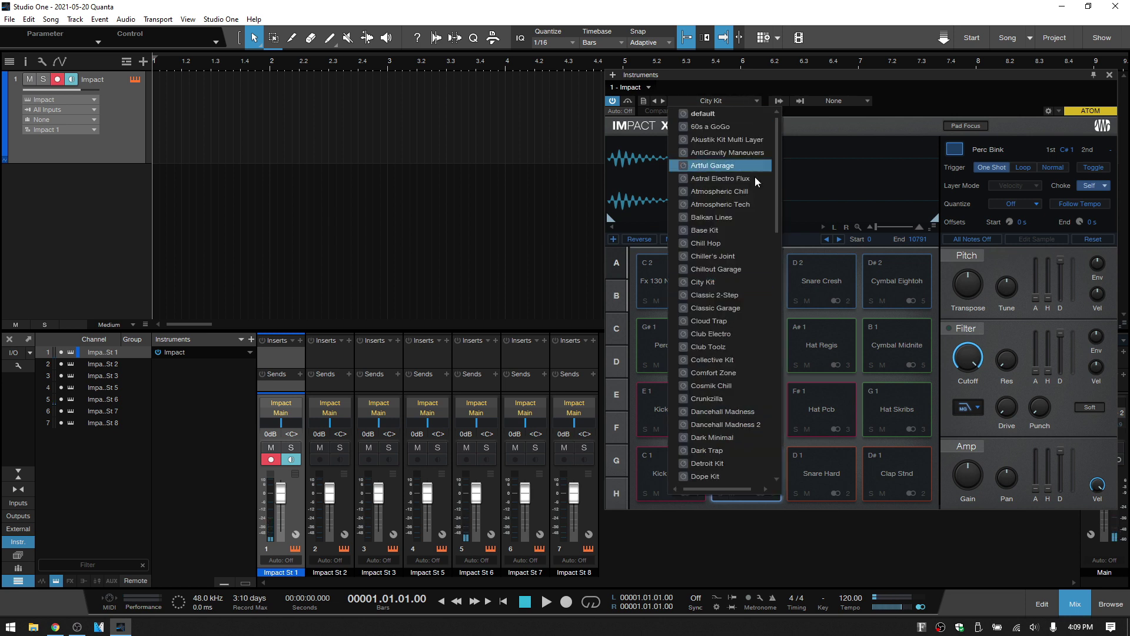
{"action": "left_click", "coordinate": [714, 349]}
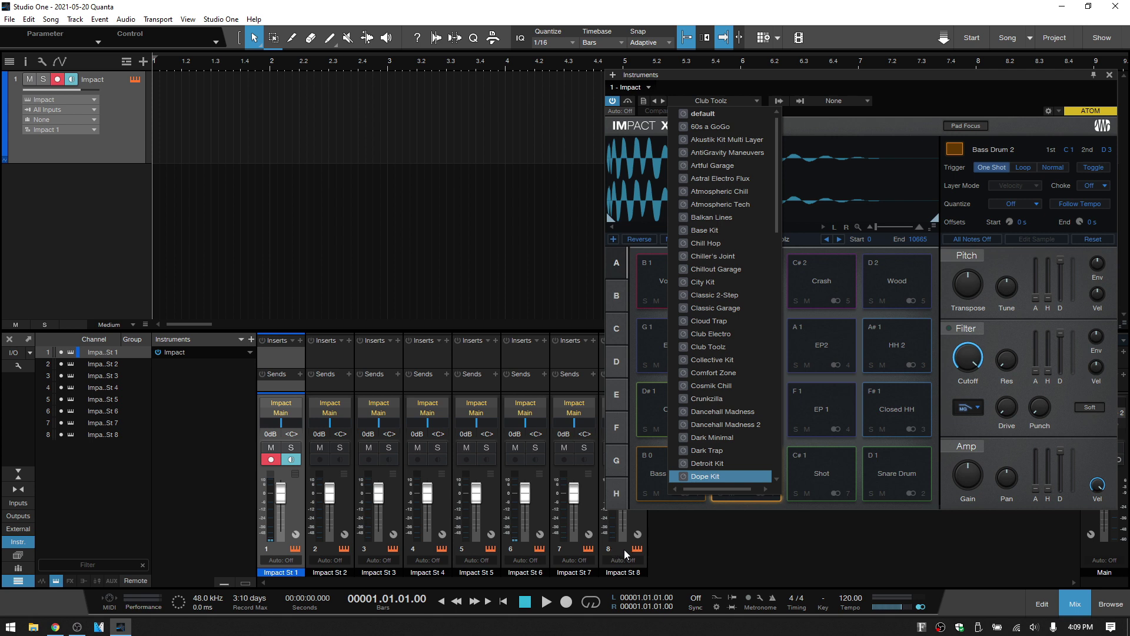
{"action": "left_click", "coordinate": [963, 96]}
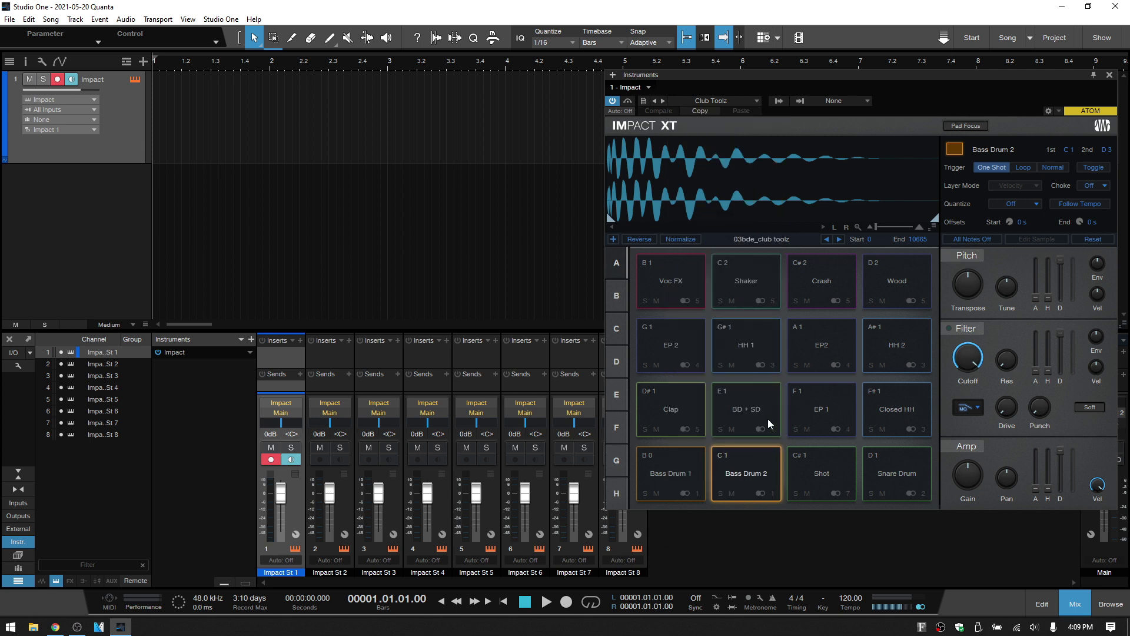